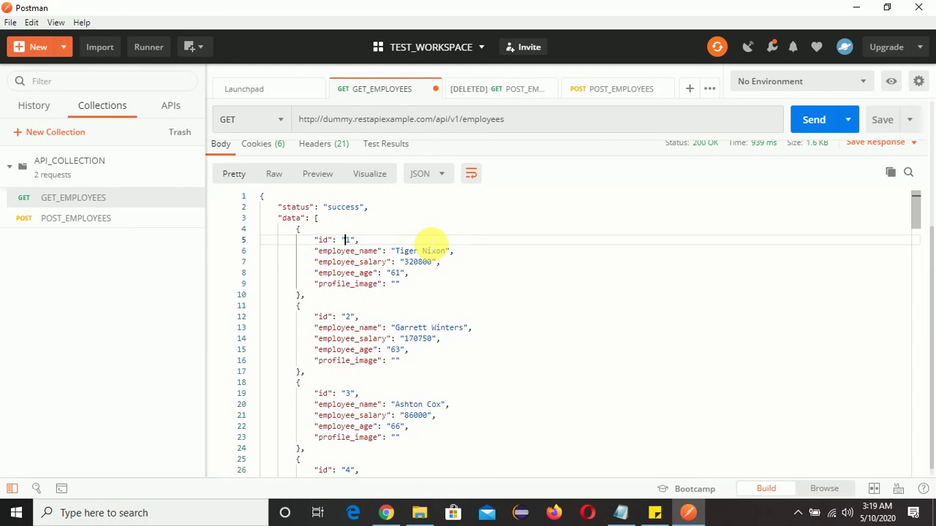
# Check the dummy API listing in the browser and create a request named PUT_EMPLOYEES saved to API_COLLECTION in Postman
pyautogui.click(386, 513)
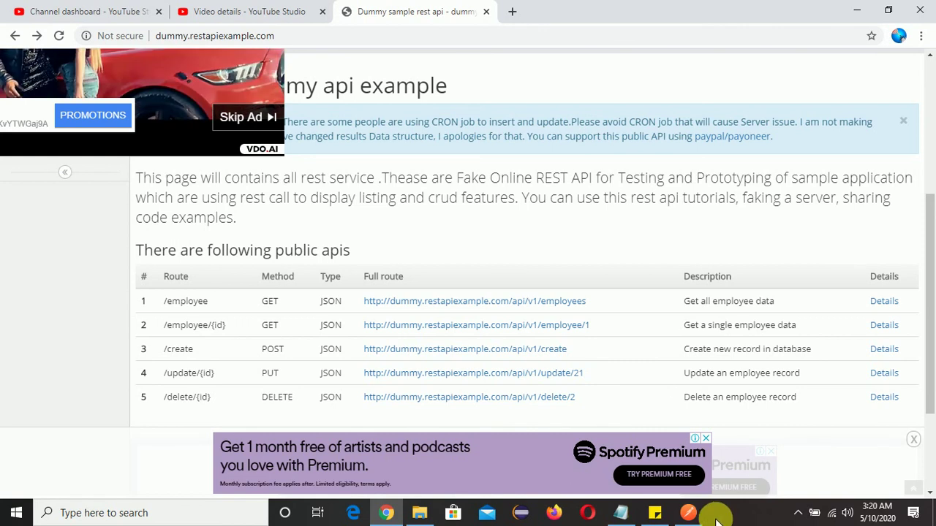
pyautogui.click(695, 512)
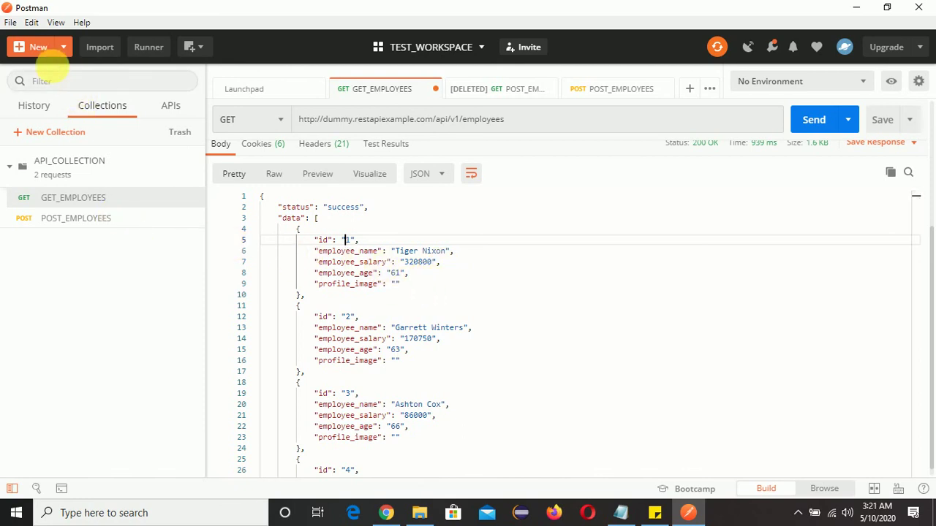
pyautogui.click(38, 47)
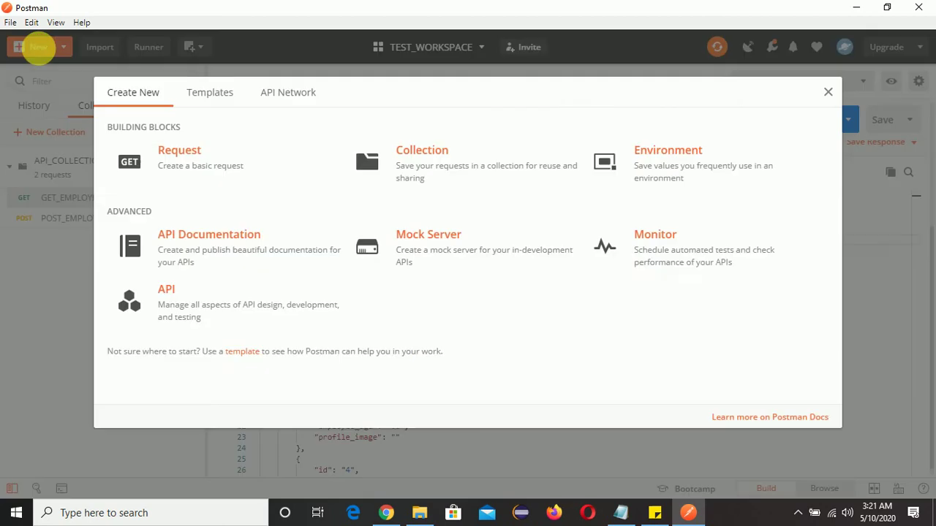
pyautogui.click(208, 167)
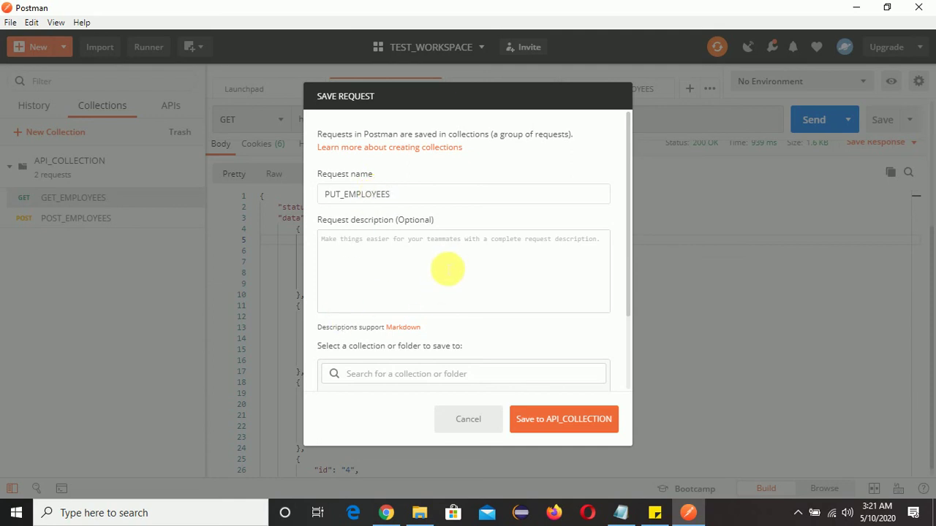
pyautogui.scroll(-2, 447, 265)
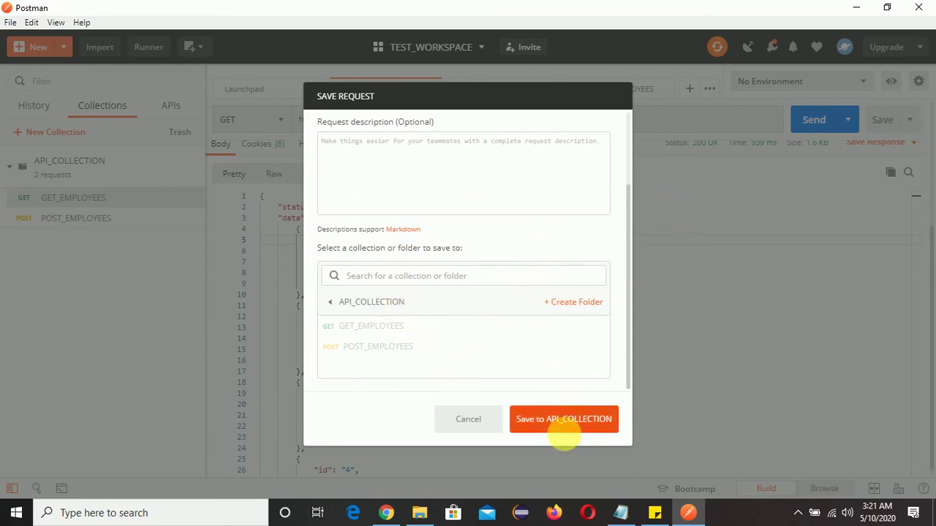
pyautogui.click(566, 425)
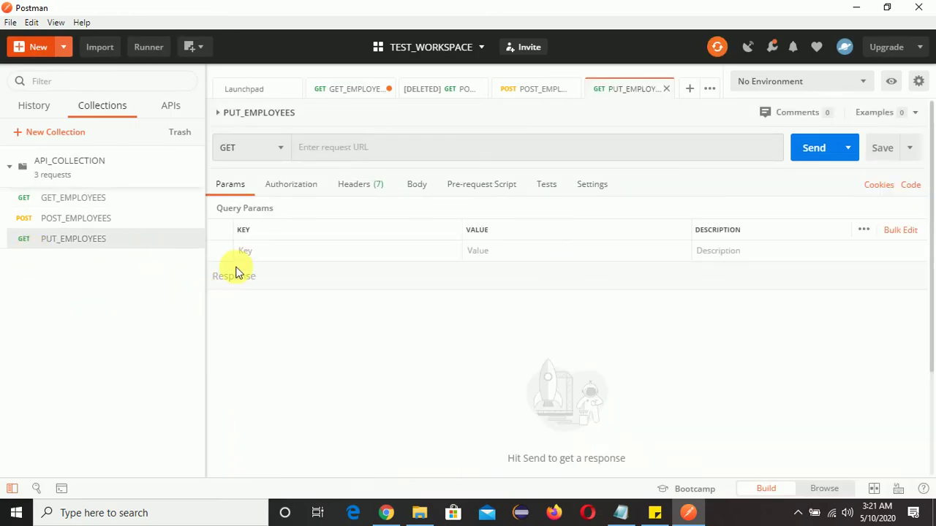
pyautogui.click(282, 155)
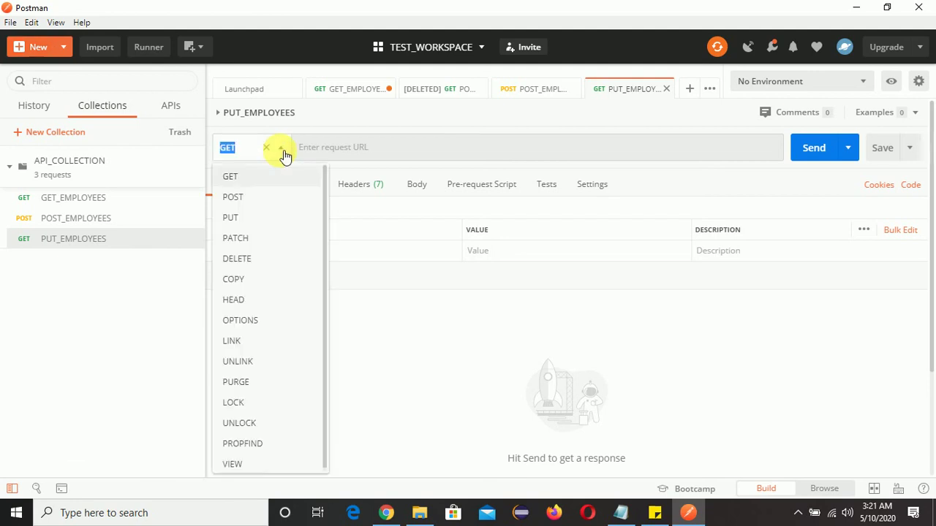
pyautogui.click(271, 220)
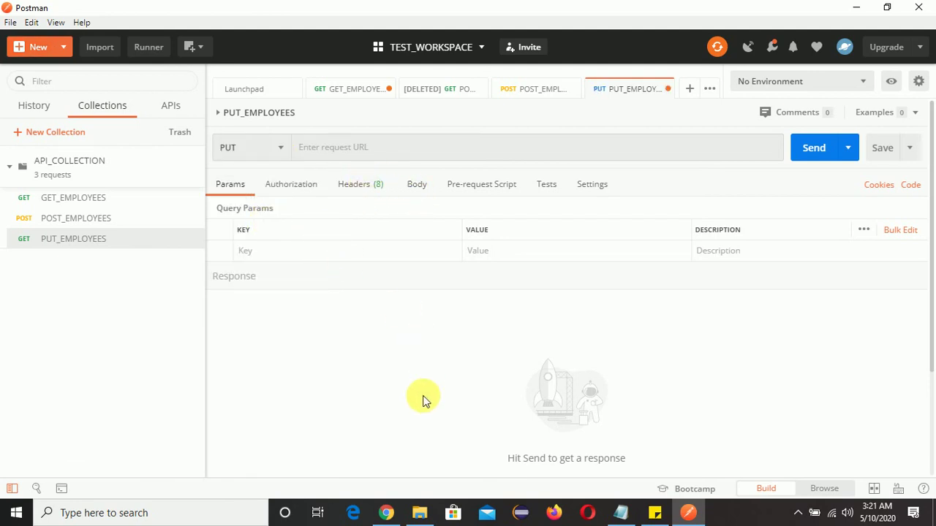
pyautogui.click(386, 513)
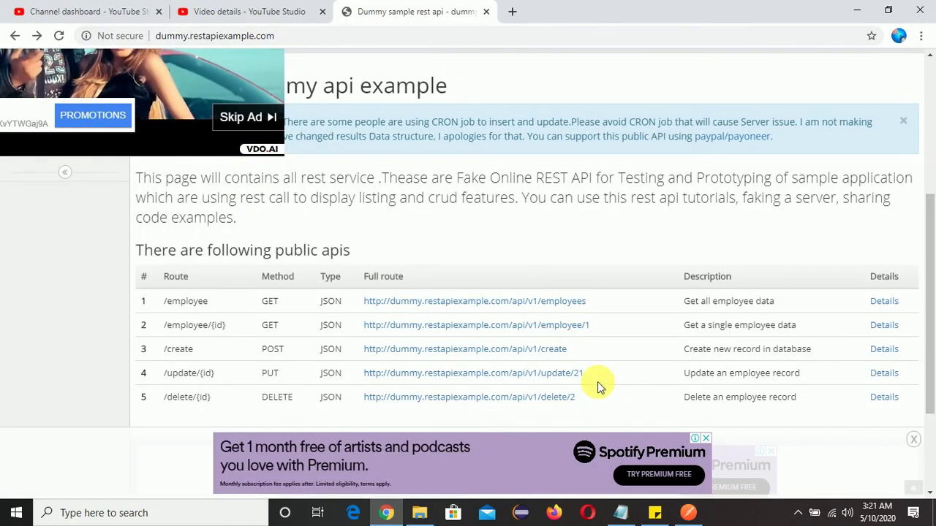
pyautogui.moveTo(586, 378); pyautogui.dragTo(361, 378)
pyautogui.hotkey('ctrl', 'c')
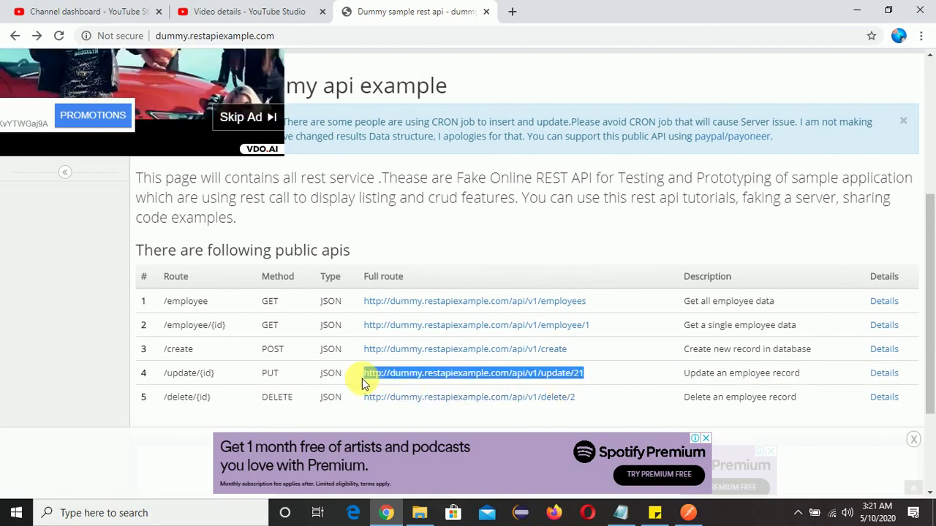
pyautogui.click(690, 512)
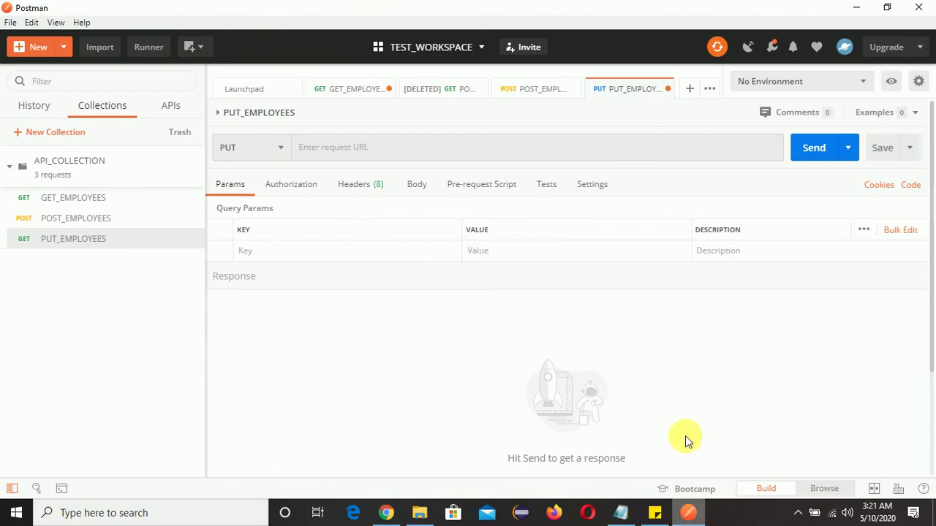
pyautogui.click(369, 150)
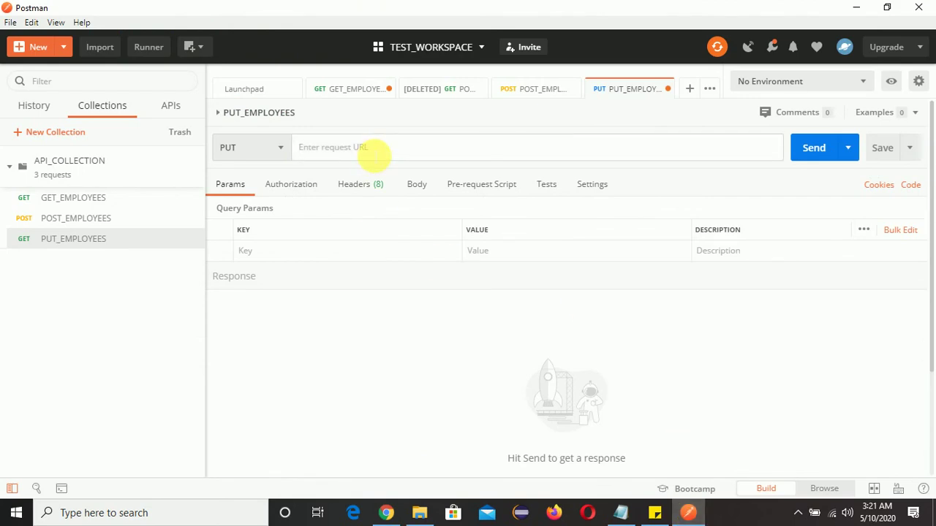
pyautogui.hotkey('ctrl', 'v')
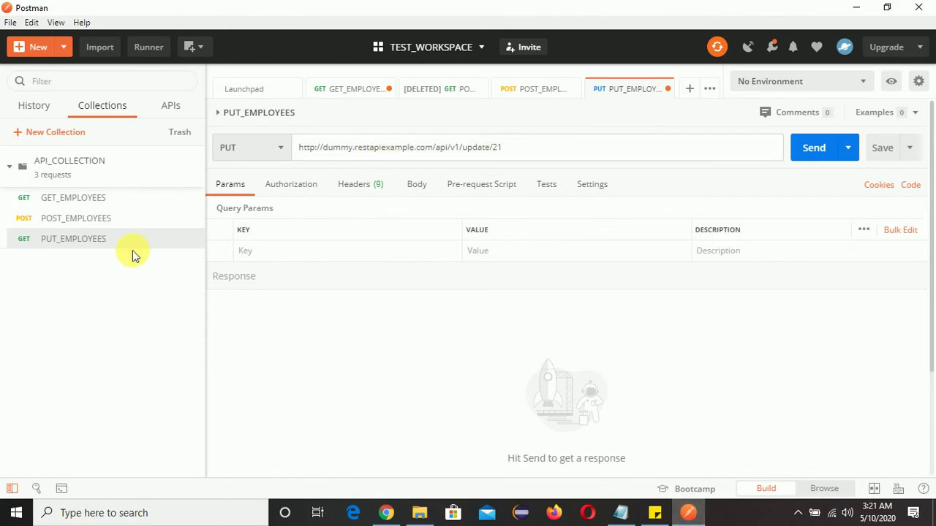
# Check the employee ids in the GET_EMPLOYEES response, then save PUT_EMPLOYEES and change its URL to end in update/1
pyautogui.click(100, 208)
pyautogui.scroll(3, 376, 310)
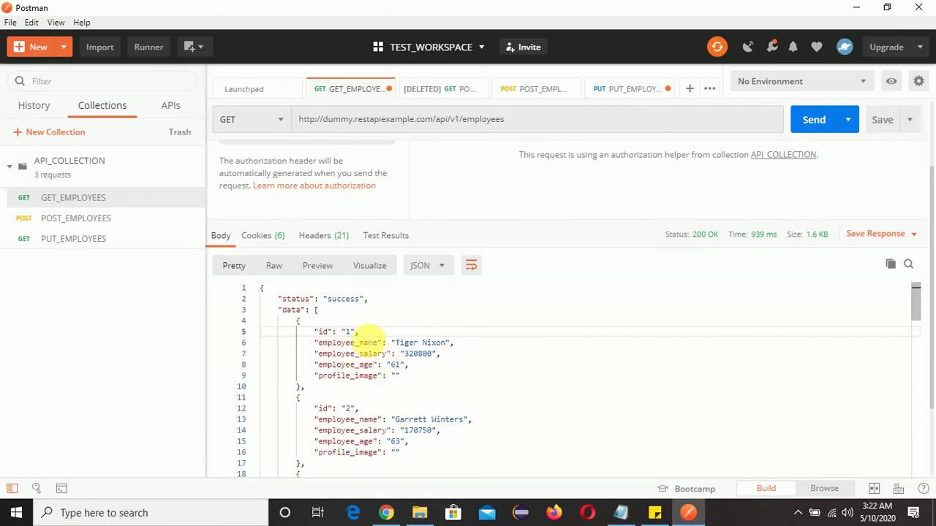
pyautogui.click(82, 242)
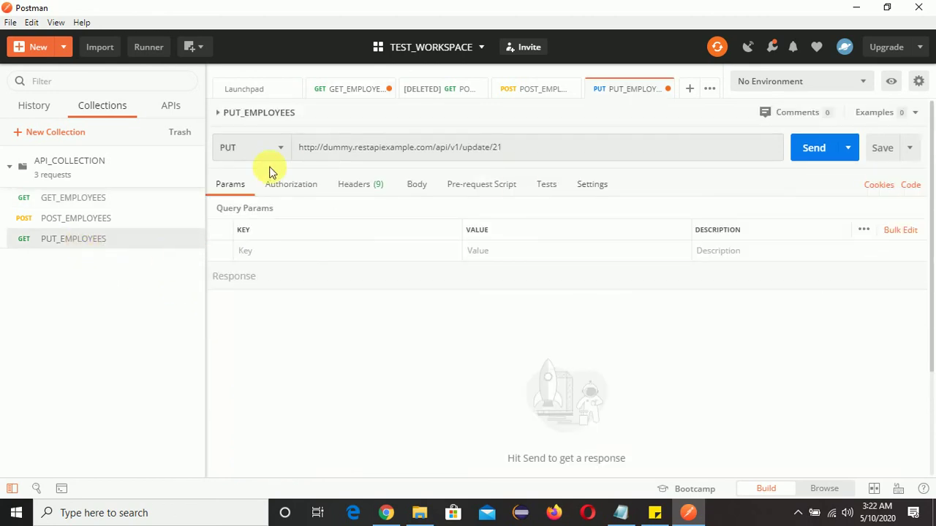
pyautogui.click(883, 151)
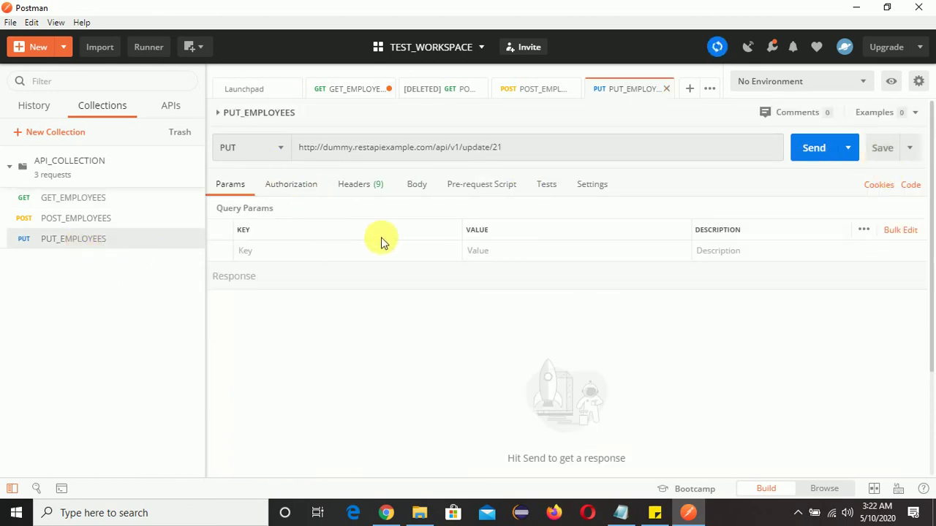
pyautogui.click(543, 147)
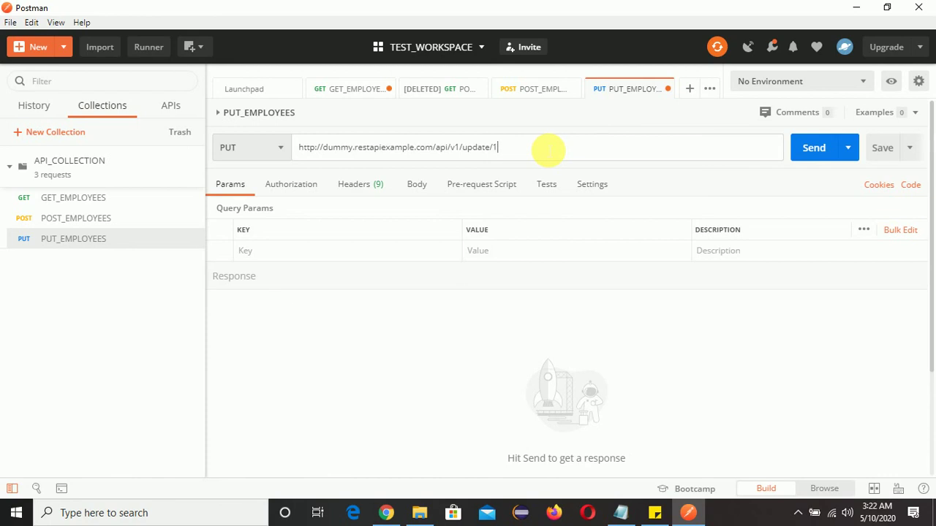
# Give PUT_EMPLOYEES the raw JSON body from POST_EMPLOYEES with a different employee name, and save the request
pyautogui.click(420, 191)
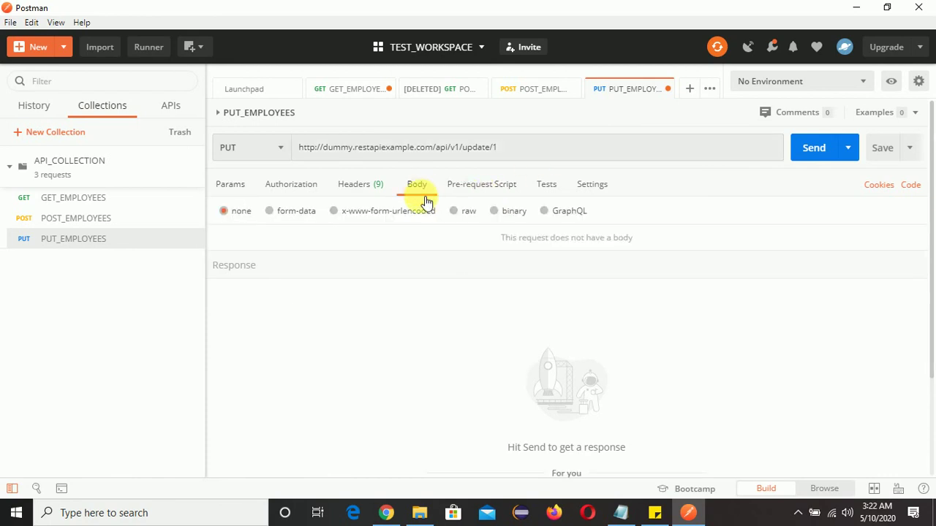
pyautogui.click(100, 219)
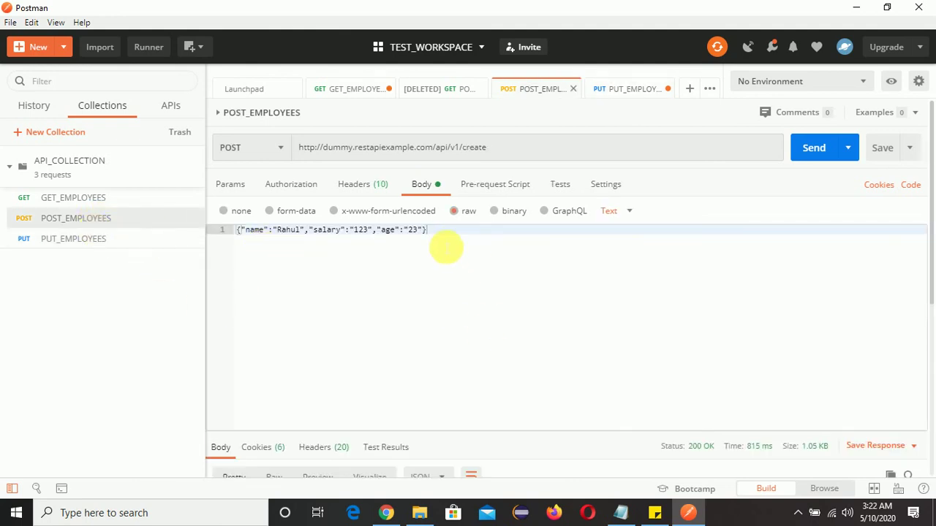
pyautogui.moveTo(448, 234); pyautogui.dragTo(239, 233)
pyautogui.hotkey('ctrl', 'c')
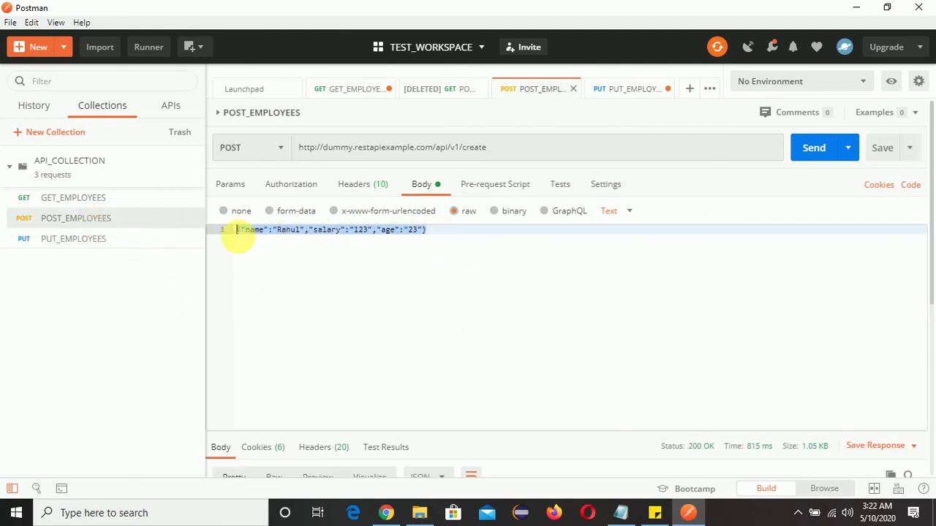
pyautogui.click(95, 244)
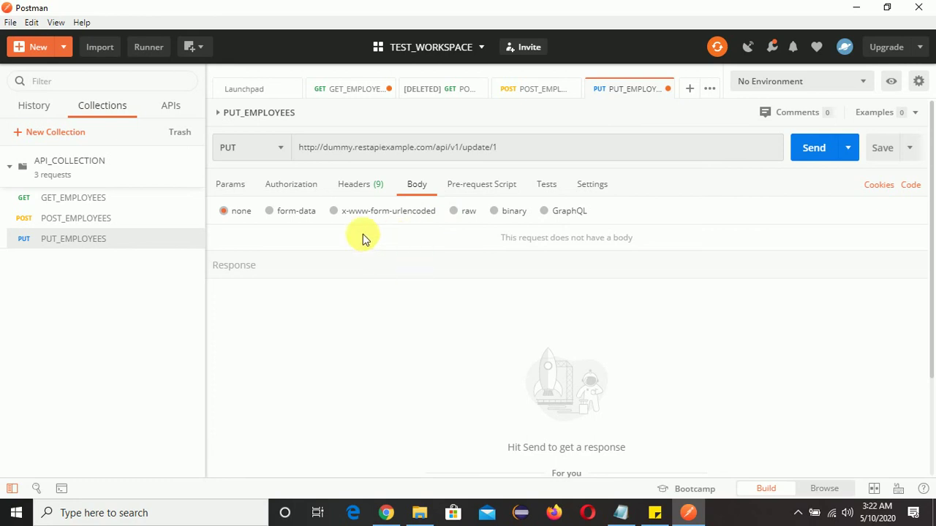
pyautogui.click(455, 212)
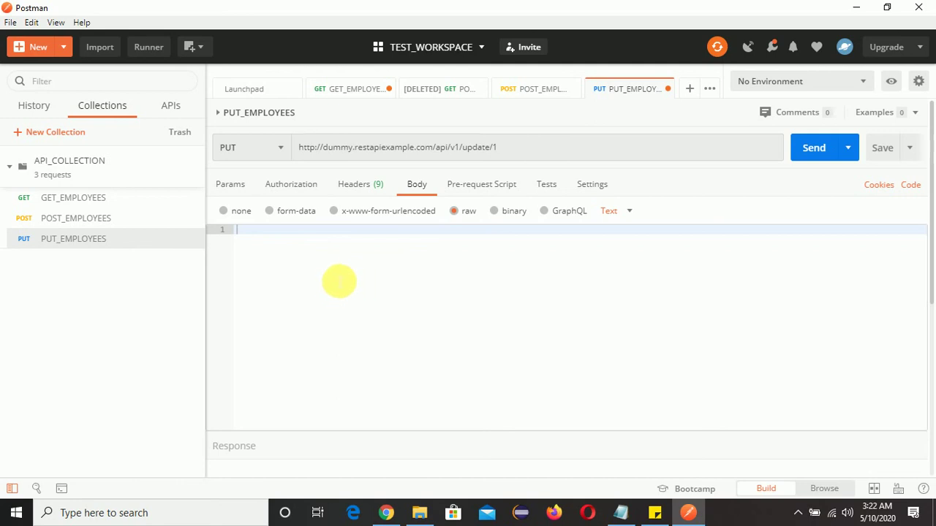
pyautogui.hotkey('ctrl', 'v')
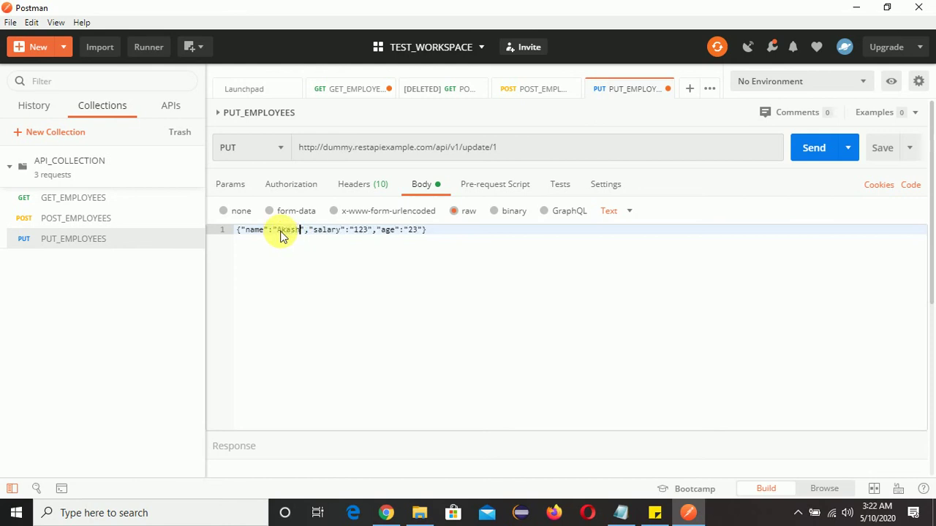
pyautogui.click(447, 291)
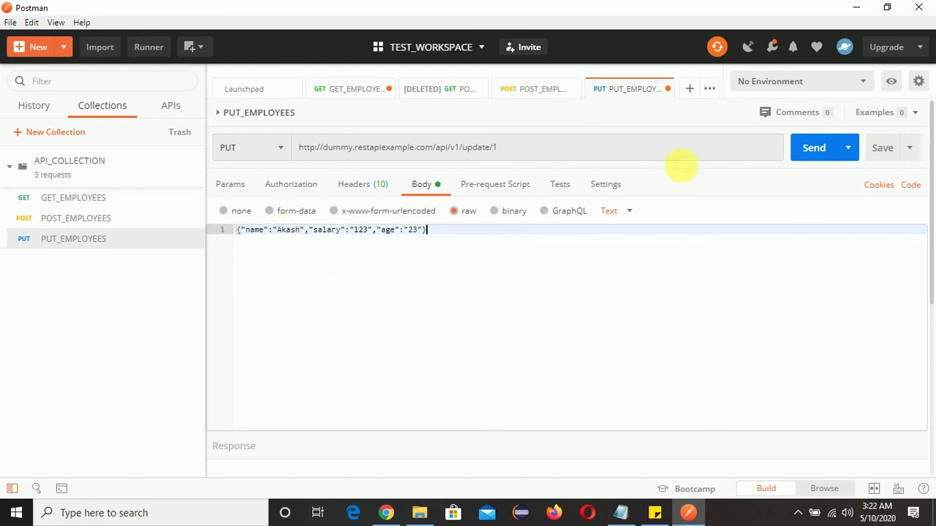
pyautogui.click(866, 148)
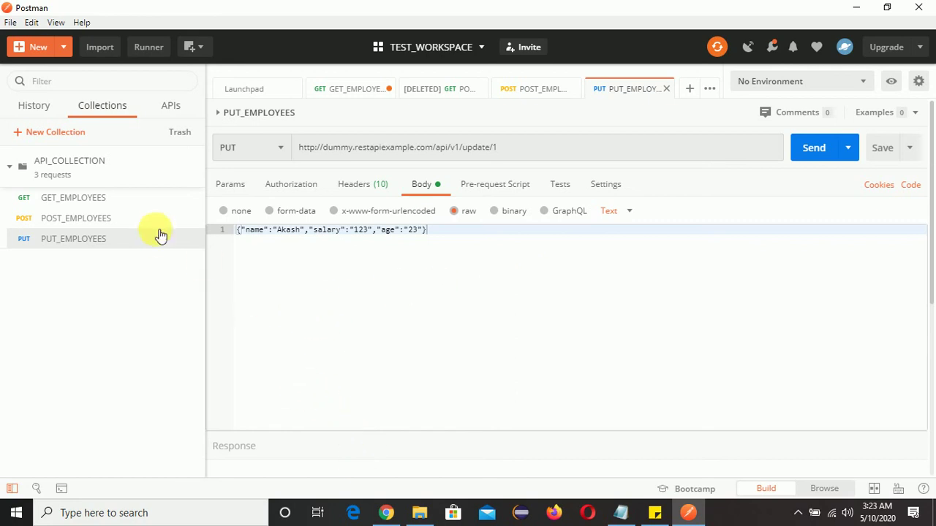
# Compare the existing employee record in GET_EMPLOYEES, then send the PUT_EMPLOYEES request and view its response
pyautogui.click(108, 205)
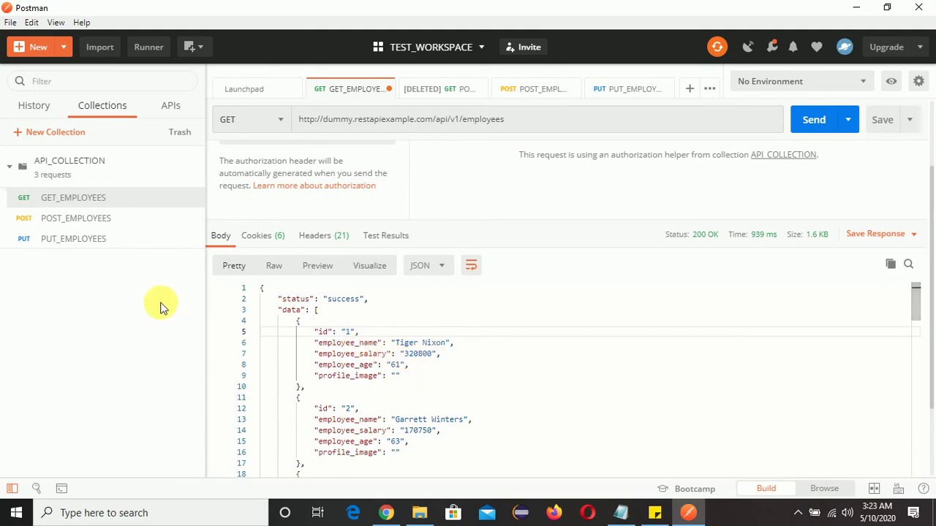
pyautogui.click(83, 247)
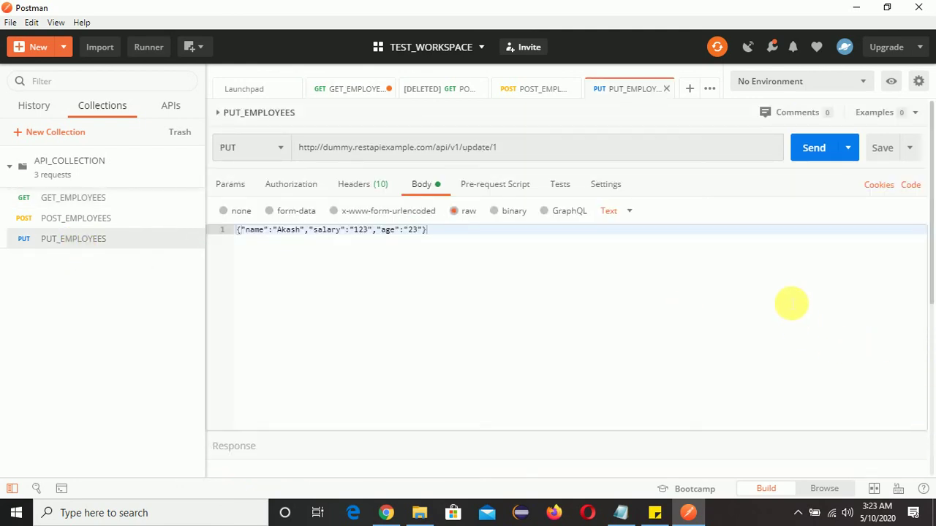
pyautogui.click(816, 147)
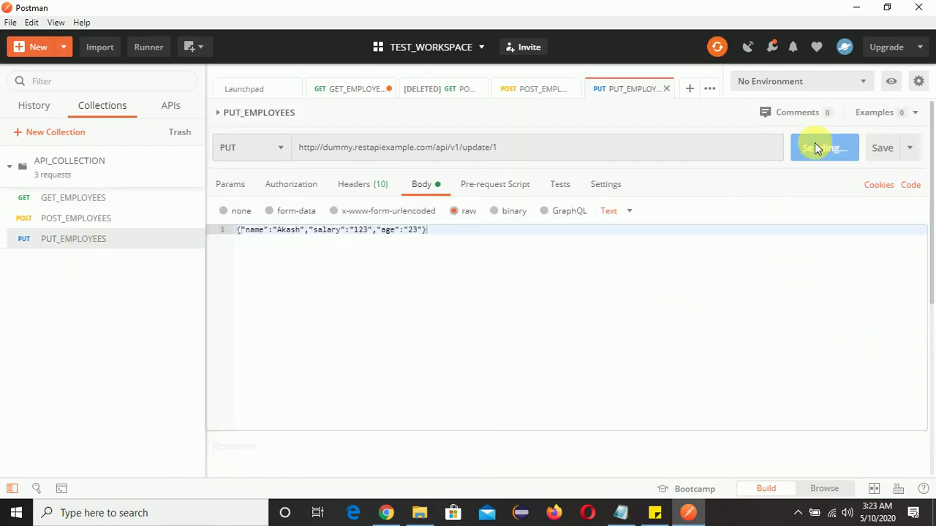
pyautogui.scroll(-3, 798, 299)
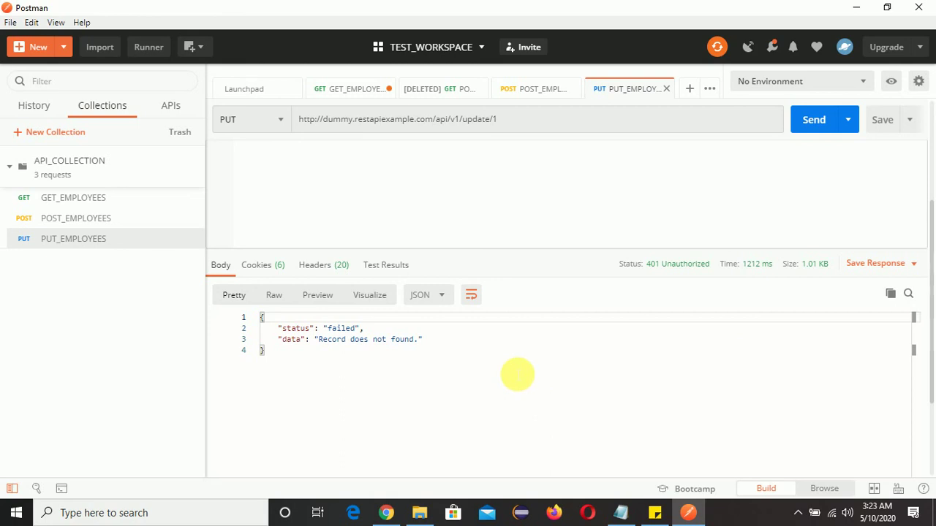
pyautogui.scroll(3, 514, 392)
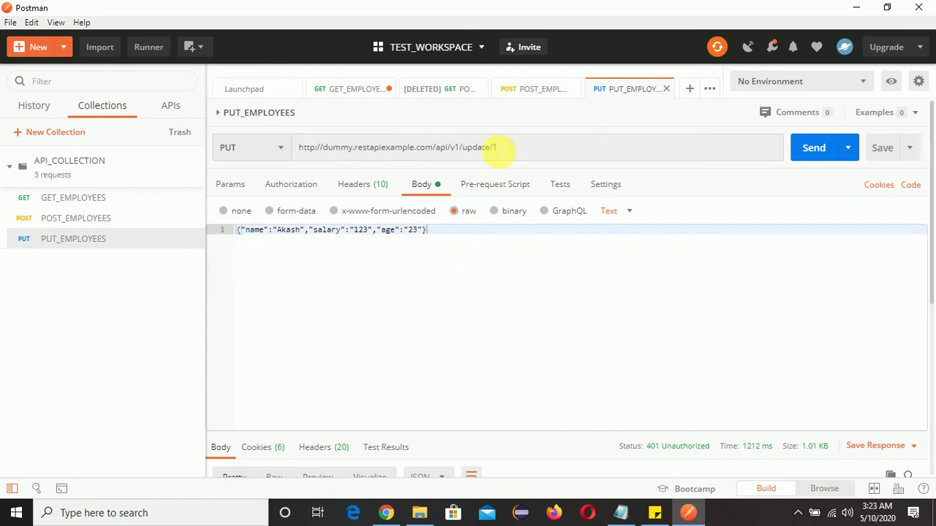
# Change the PUT_EMPLOYEES URL to end in update/21 and check it against the update route on the browser's API listing
pyautogui.click(496, 148)
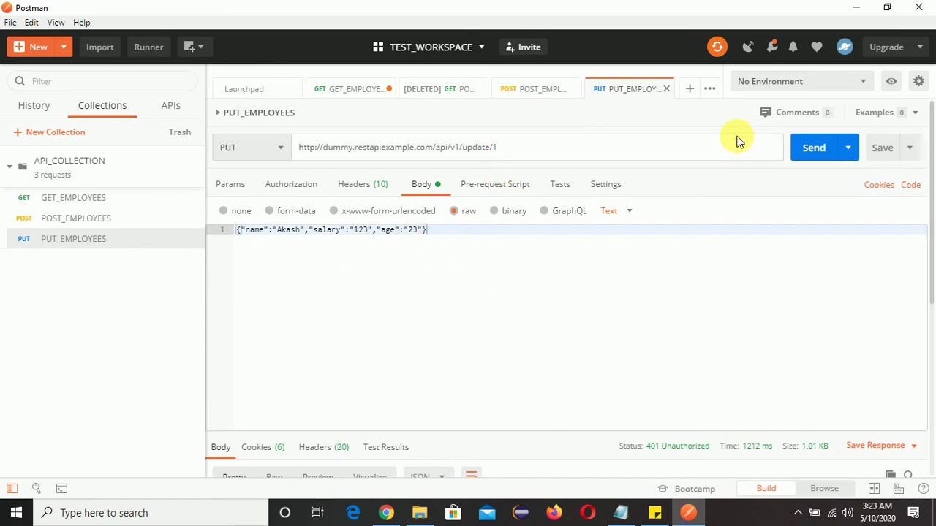
pyautogui.write('2')
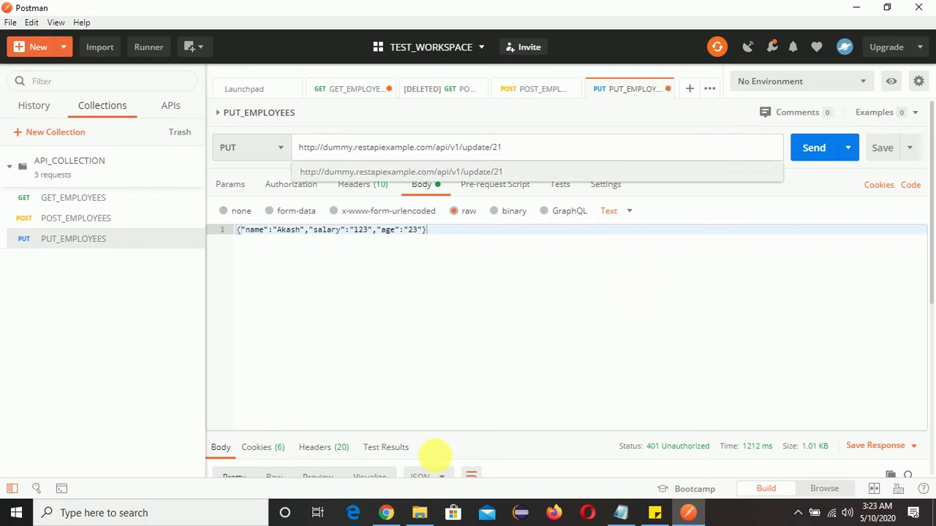
pyautogui.click(386, 513)
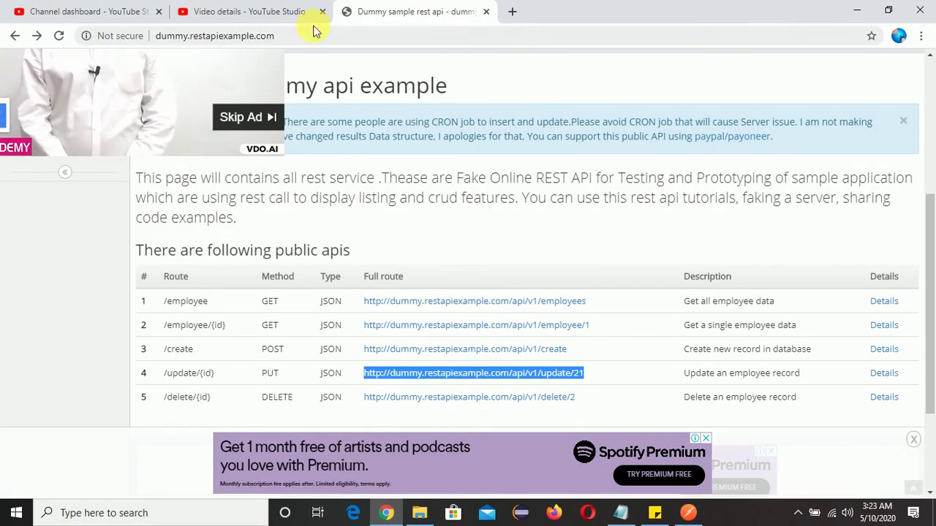
pyautogui.click(619, 377)
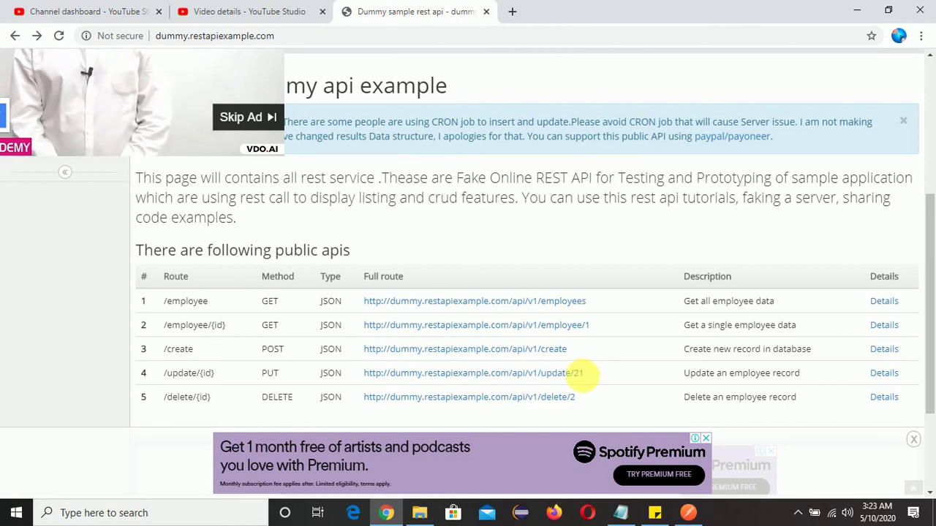
pyautogui.click(689, 515)
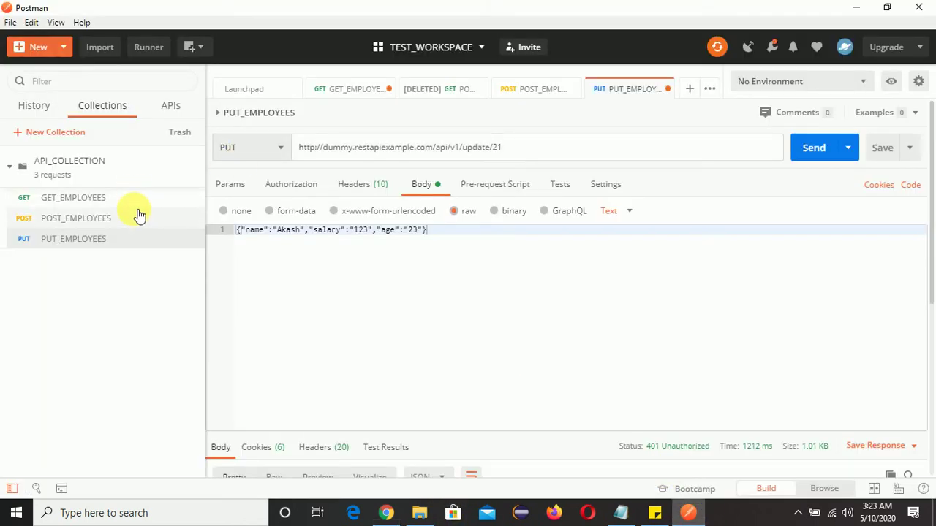
# Find the record with id 21 in the GET_EMPLOYEES response and check its employee name
pyautogui.click(80, 199)
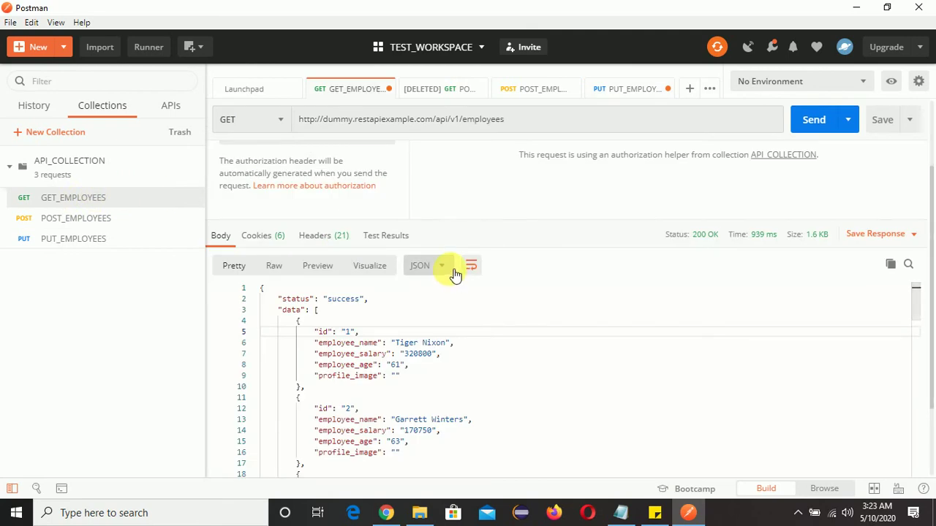
pyautogui.scroll(-20, 485, 382)
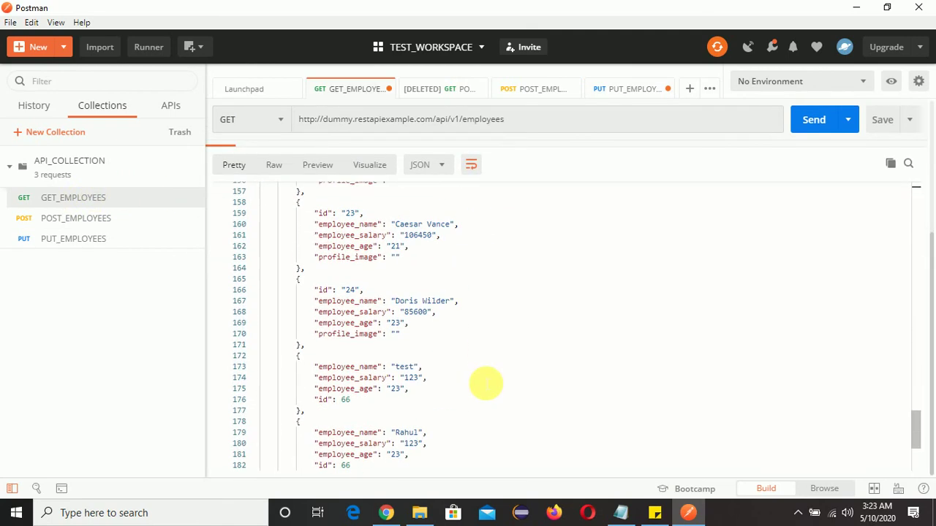
pyautogui.scroll(2, 351, 229)
pyautogui.scroll(2, 388, 268)
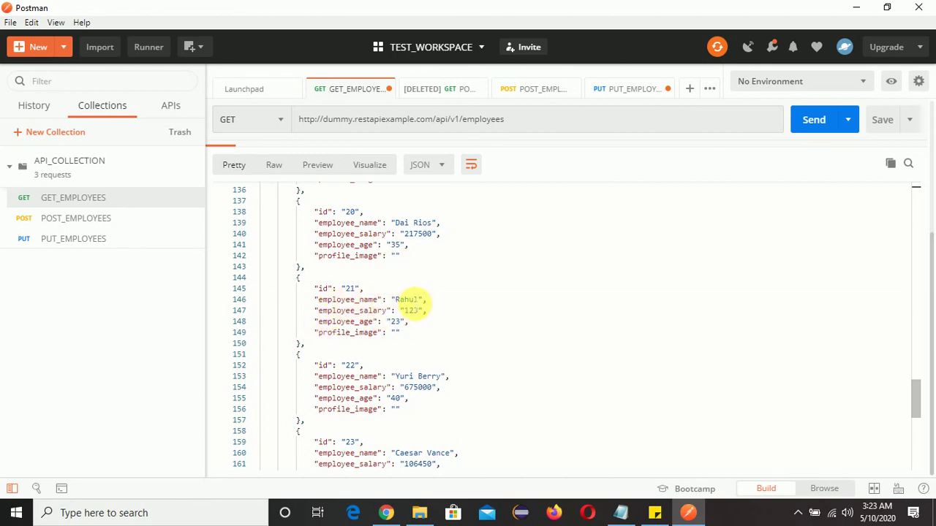
pyautogui.doubleClick(407, 300)
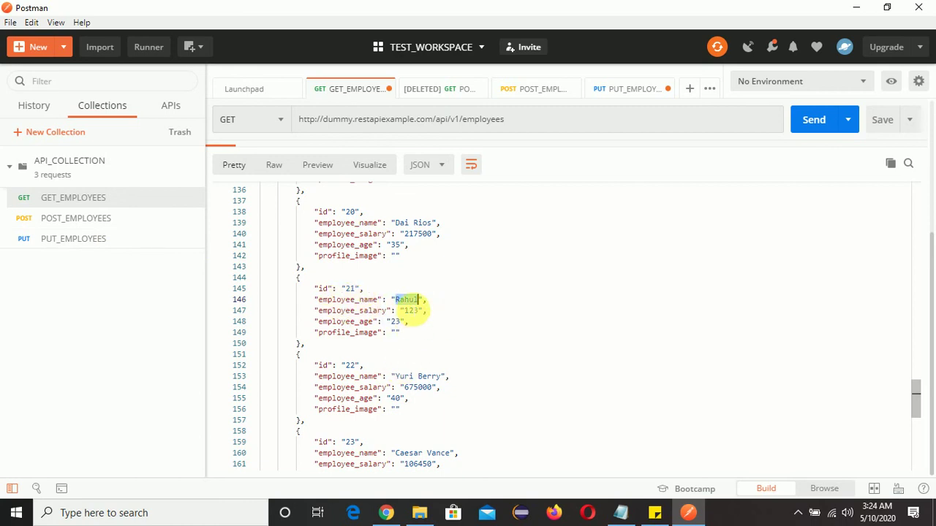
# Send the PUT_EMPLOYEES request for update/21 and inspect the returned record along with the response's status, time and size
pyautogui.click(82, 246)
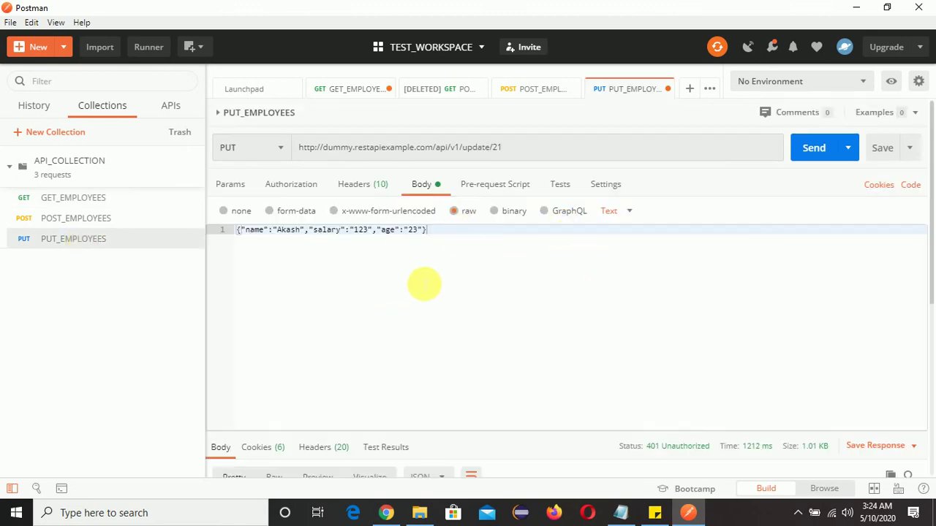
pyautogui.click(818, 149)
pyautogui.scroll(-1, 754, 242)
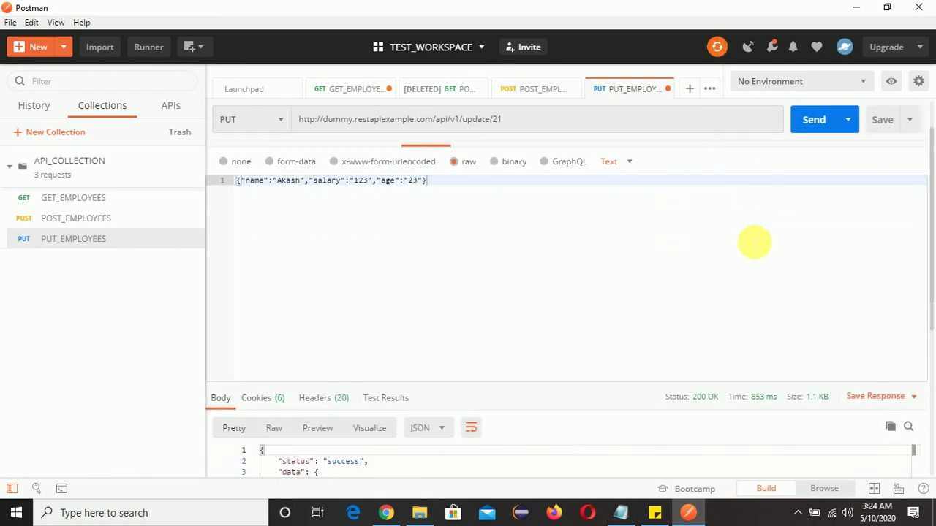
pyautogui.scroll(-3, 755, 242)
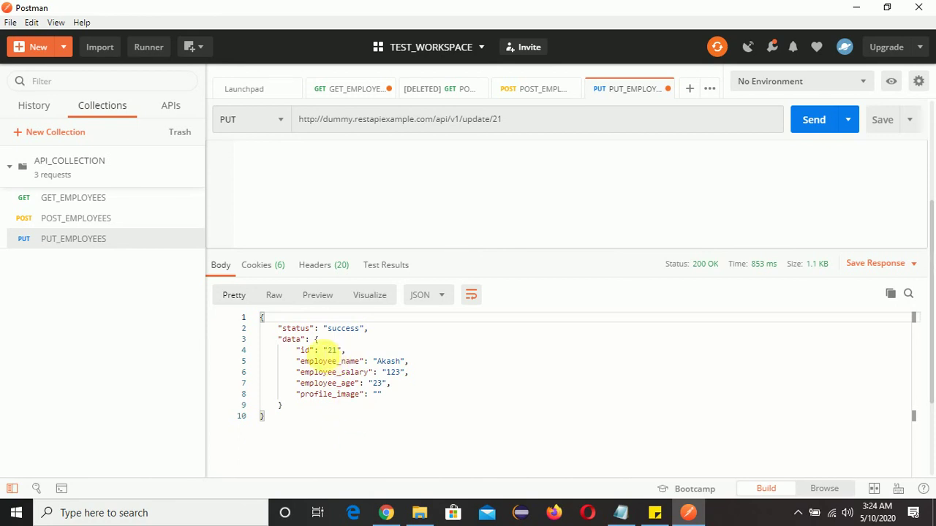
pyautogui.doubleClick(359, 328)
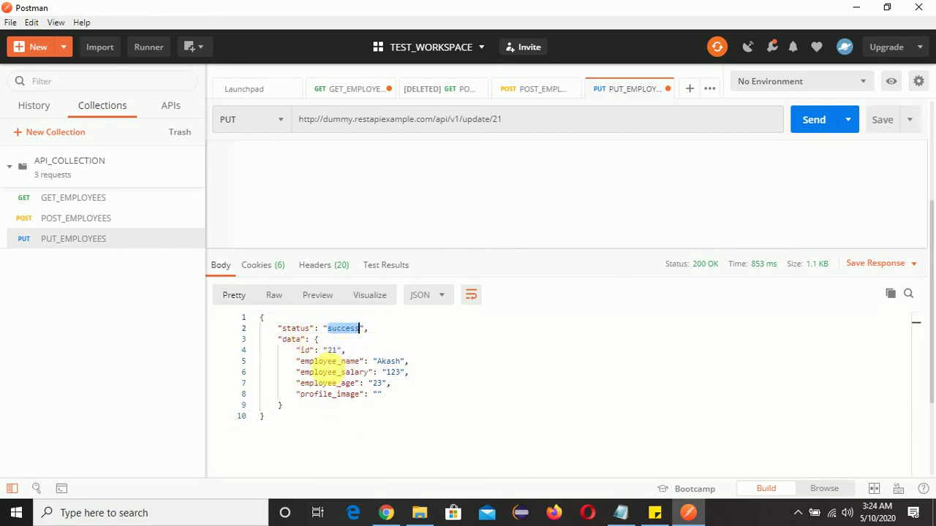
pyautogui.doubleClick(331, 350)
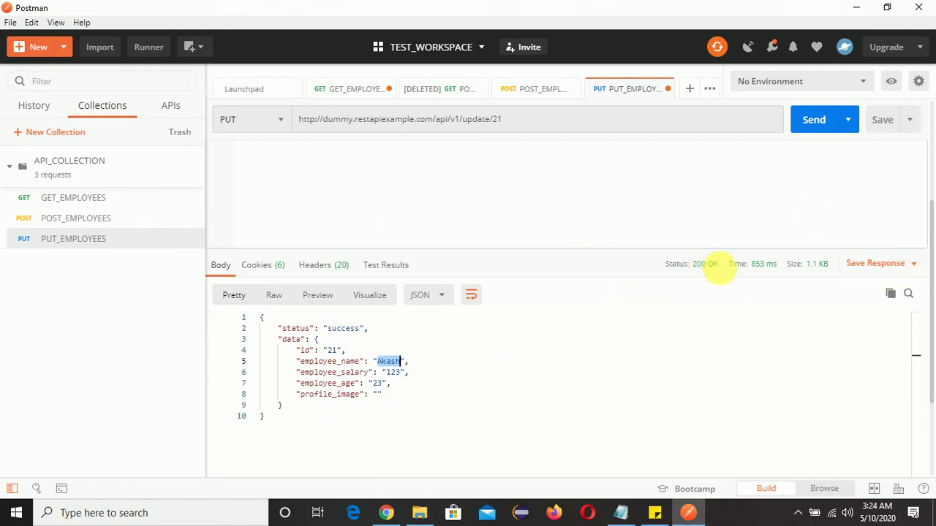
pyautogui.moveTo(717, 281)
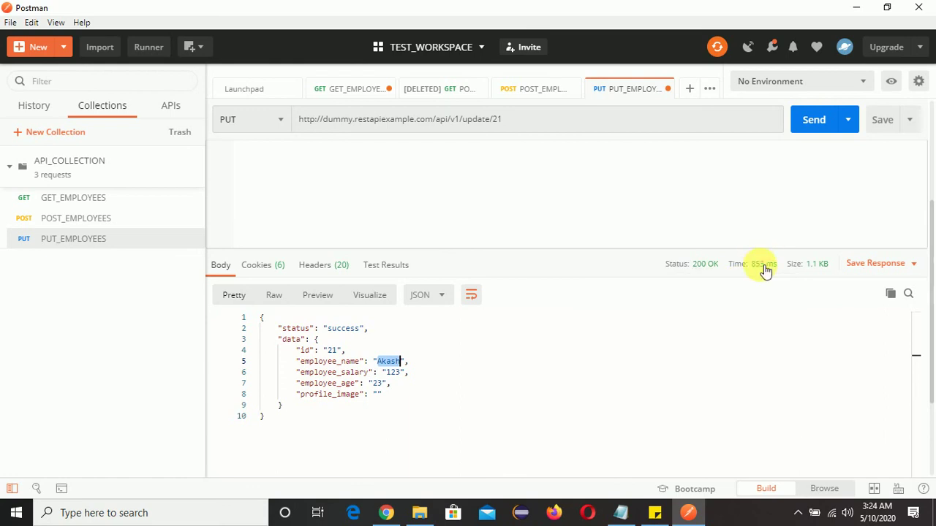
pyautogui.moveTo(781, 273)
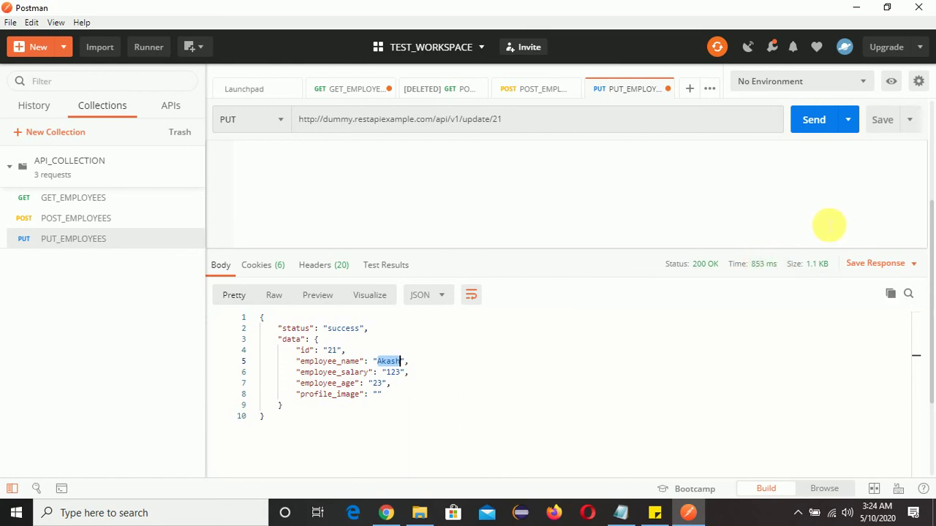
pyautogui.moveTo(815, 265)
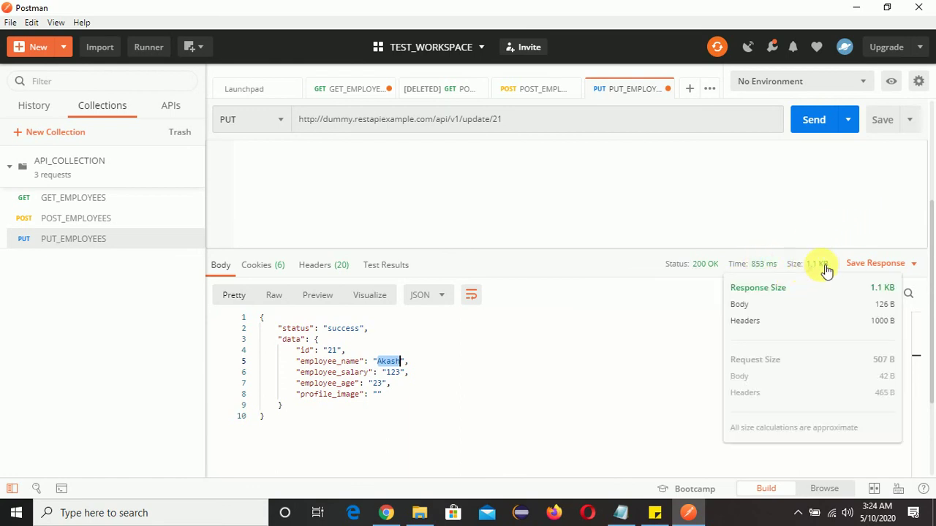
# View the PUT_EMPLOYEES response body in the Pretty, Raw and Preview formats
pyautogui.scroll(-2, 460, 410)
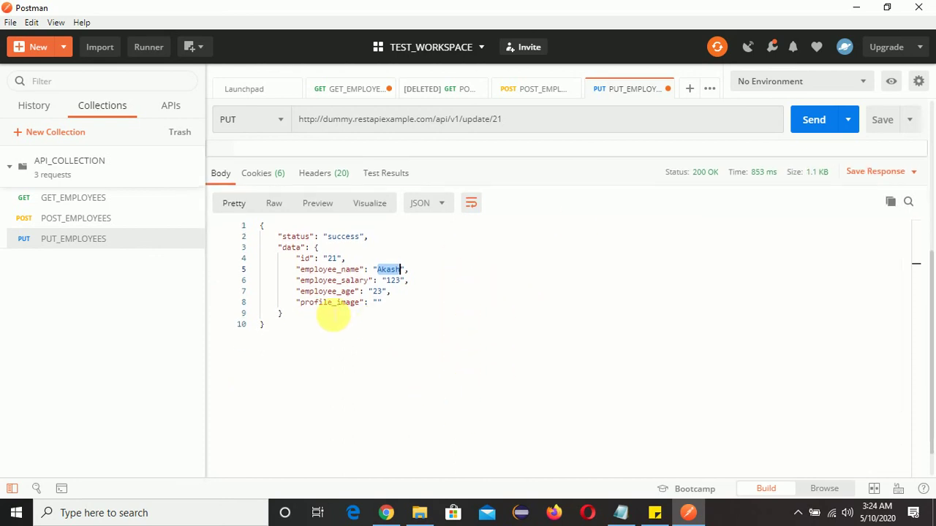
pyautogui.click(233, 204)
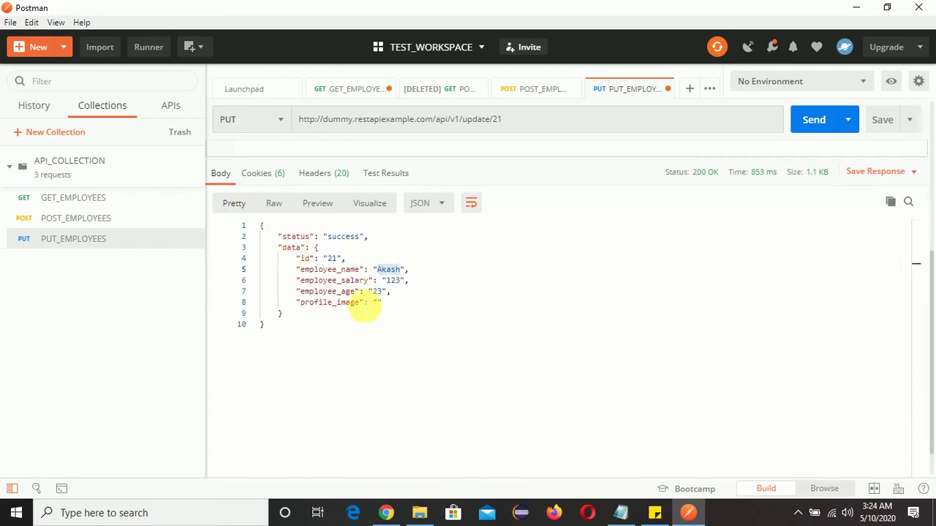
pyautogui.click(276, 205)
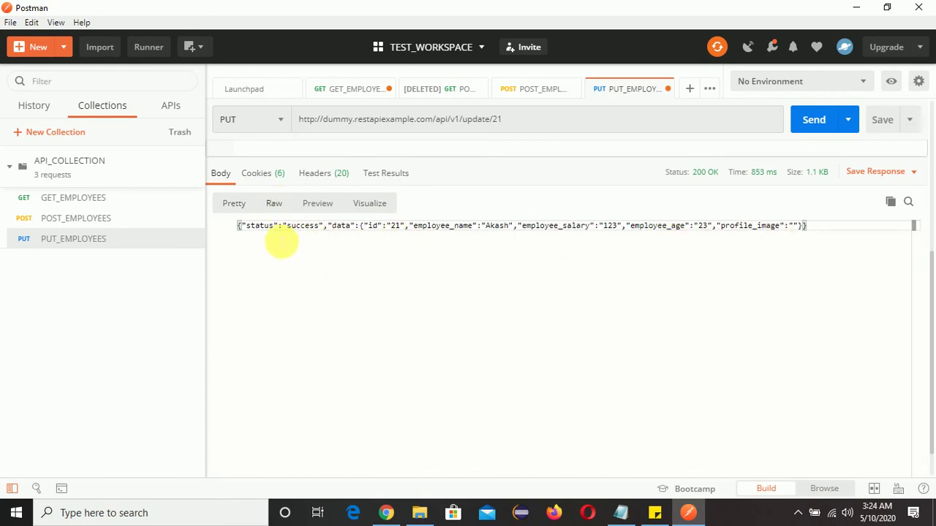
pyautogui.click(331, 208)
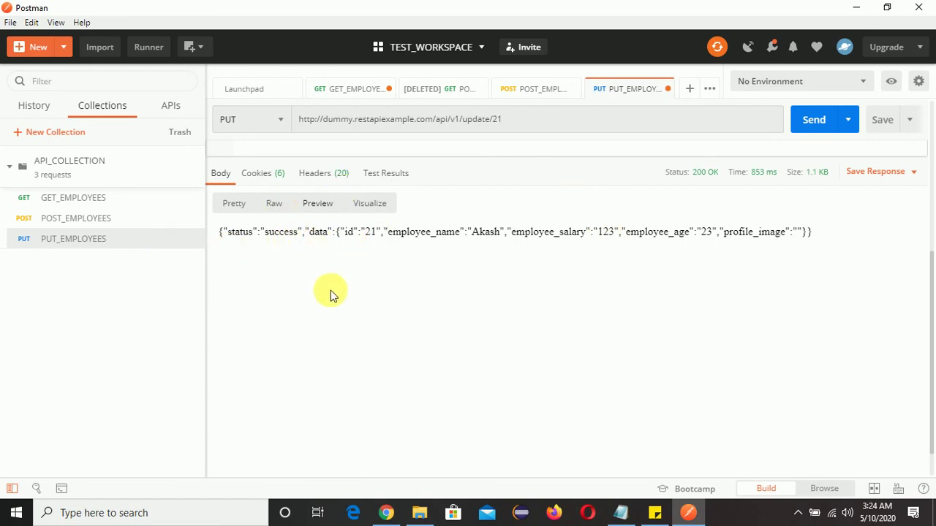
# Review the PUT_EMPLOYEES request body, then show the response as Pretty and check the returned employee name
pyautogui.scroll(3, 331, 290)
pyautogui.scroll(2, 721, 318)
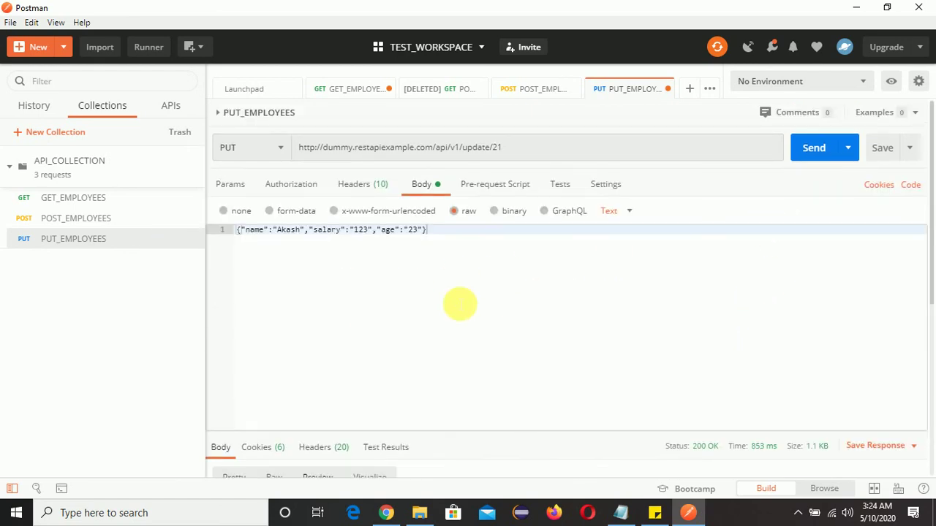
pyautogui.scroll(-3, 512, 307)
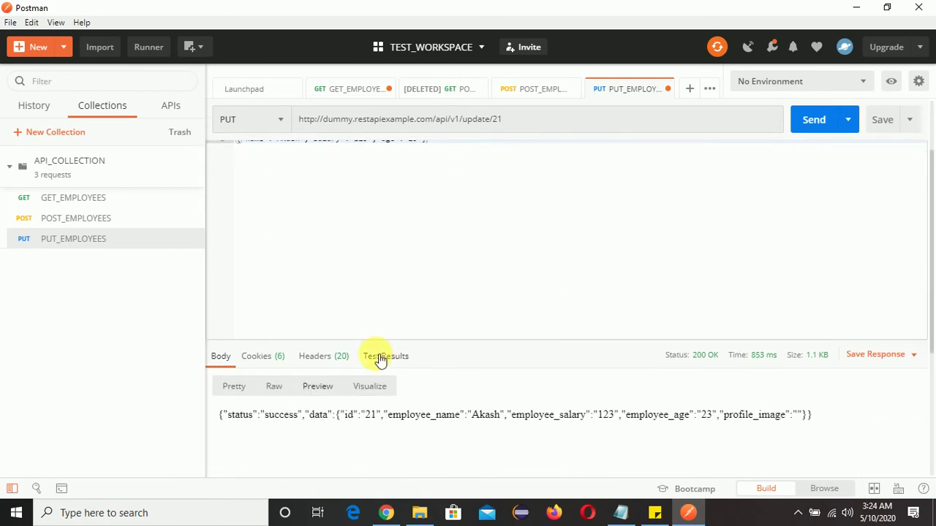
pyautogui.click(237, 384)
pyautogui.scroll(-2, 431, 332)
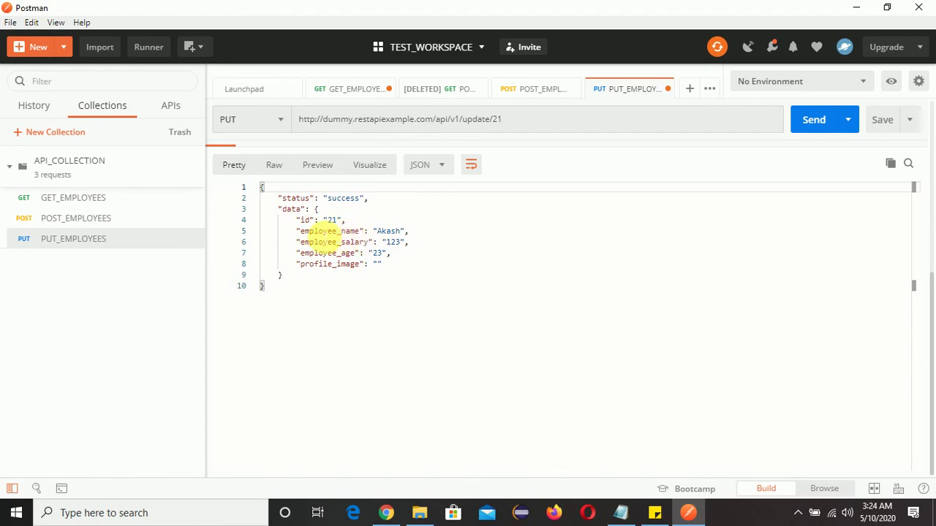
pyautogui.click(387, 231)
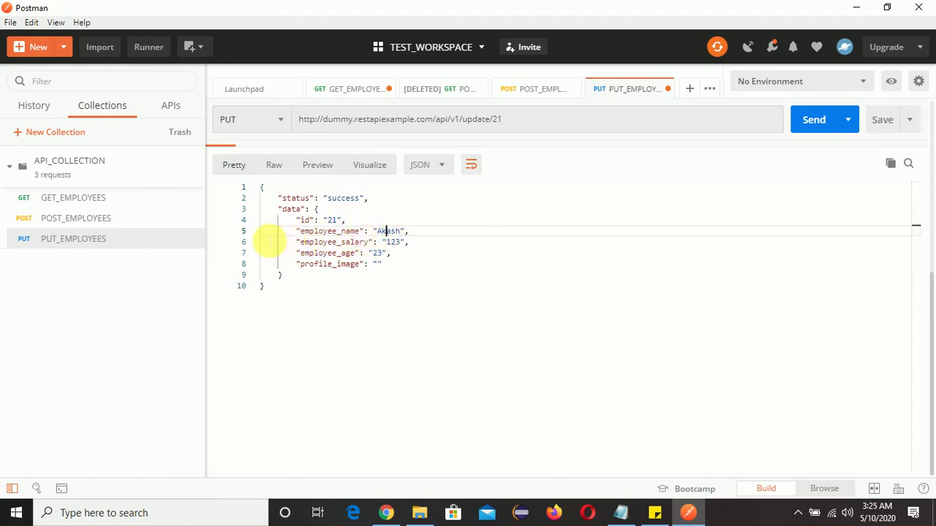
# Compare the PUT result with the id 21 record in the previously fetched GET_EMPLOYEES response
pyautogui.click(103, 201)
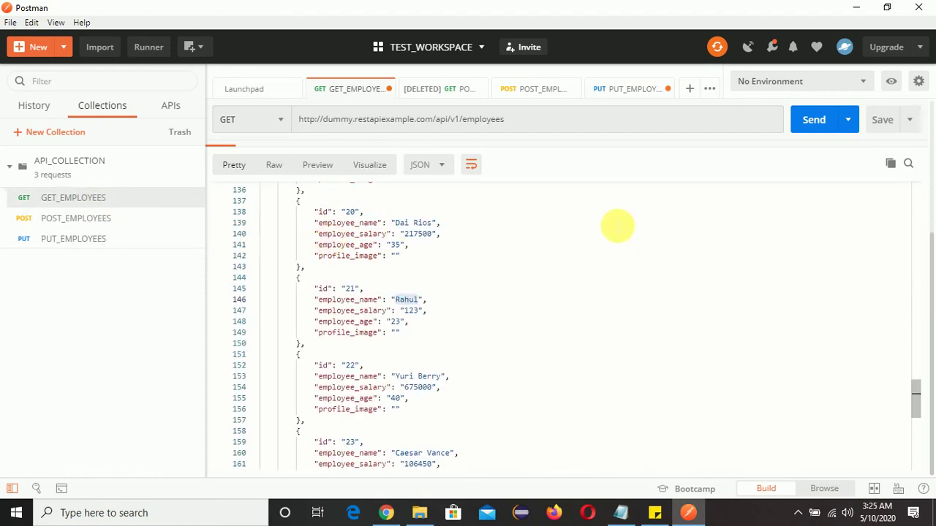
pyautogui.scroll(3, 578, 223)
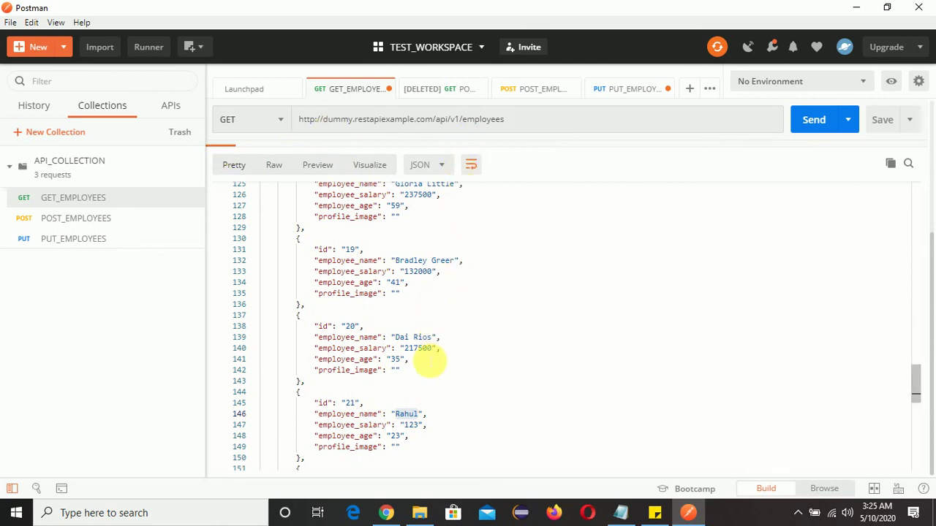
pyautogui.scroll(-3, 410, 362)
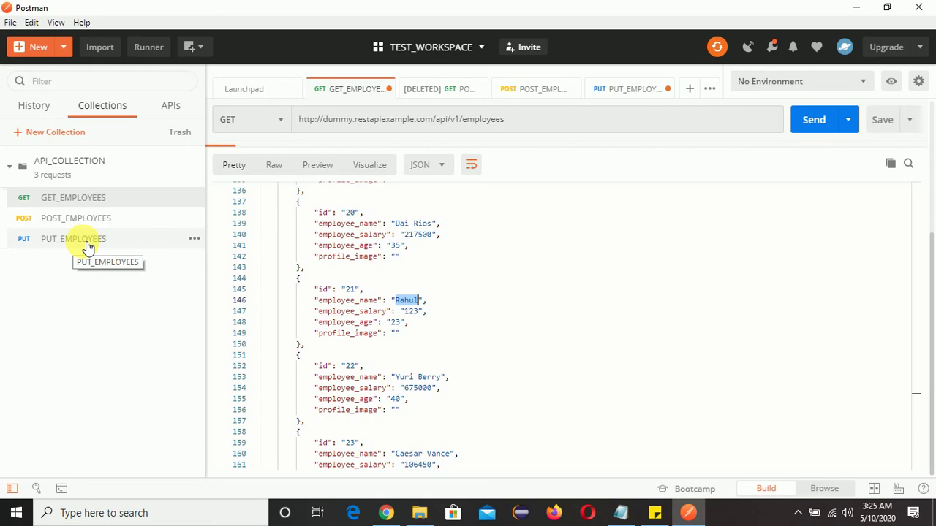
# Send the GET_EMPLOYEES request again and check the id and employee name of record 21 in the refreshed response
pyautogui.click(82, 199)
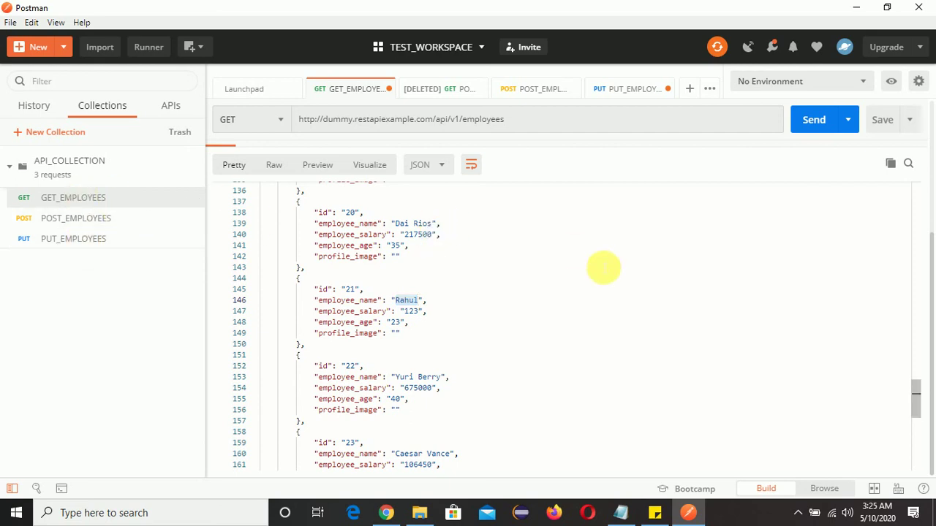
pyautogui.scroll(15, 603, 269)
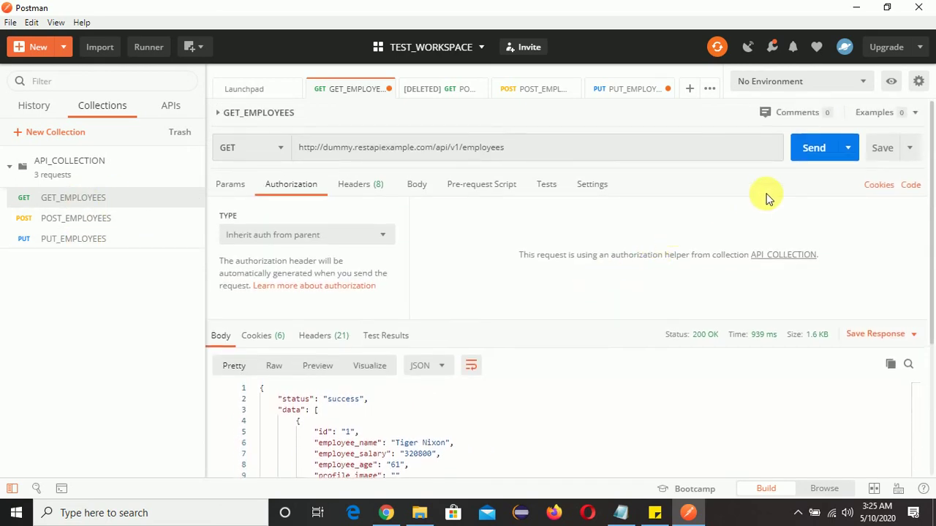
pyautogui.click(814, 150)
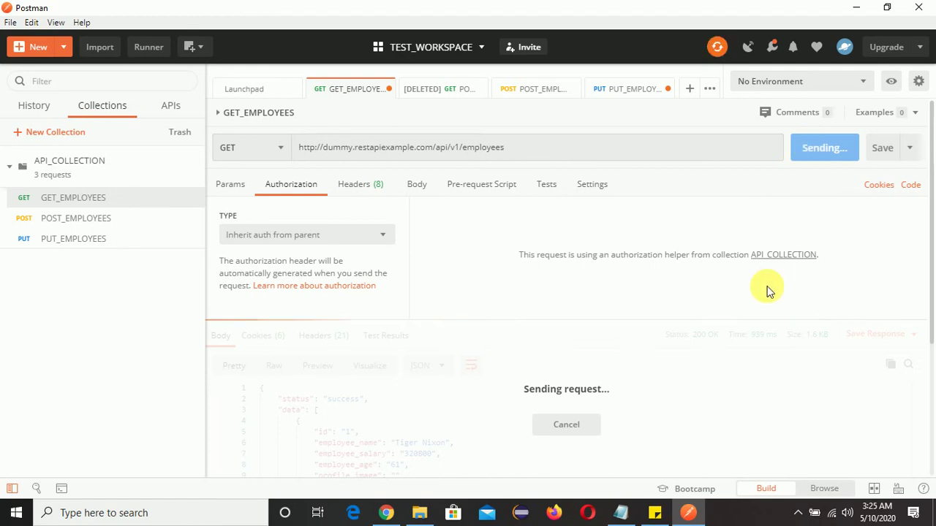
pyautogui.scroll(-3, 767, 288)
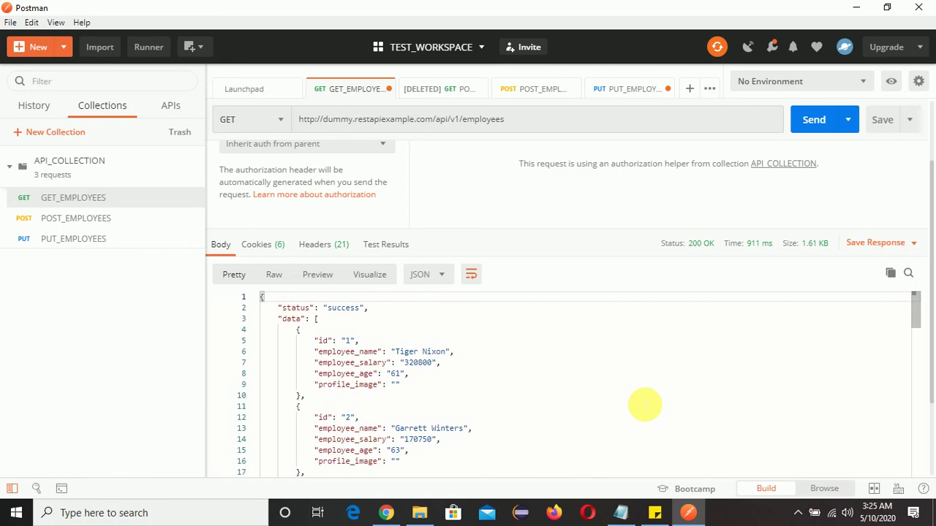
pyautogui.scroll(-20, 644, 404)
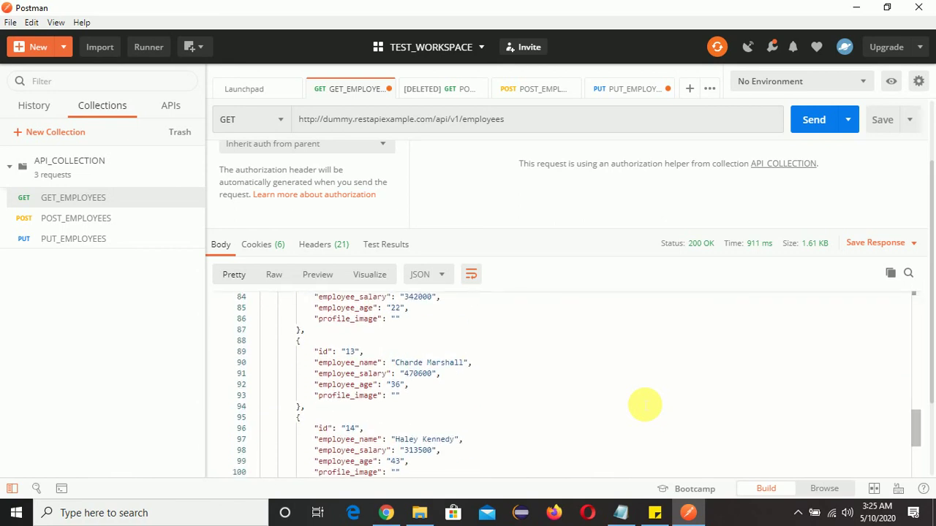
pyautogui.scroll(-8, 645, 404)
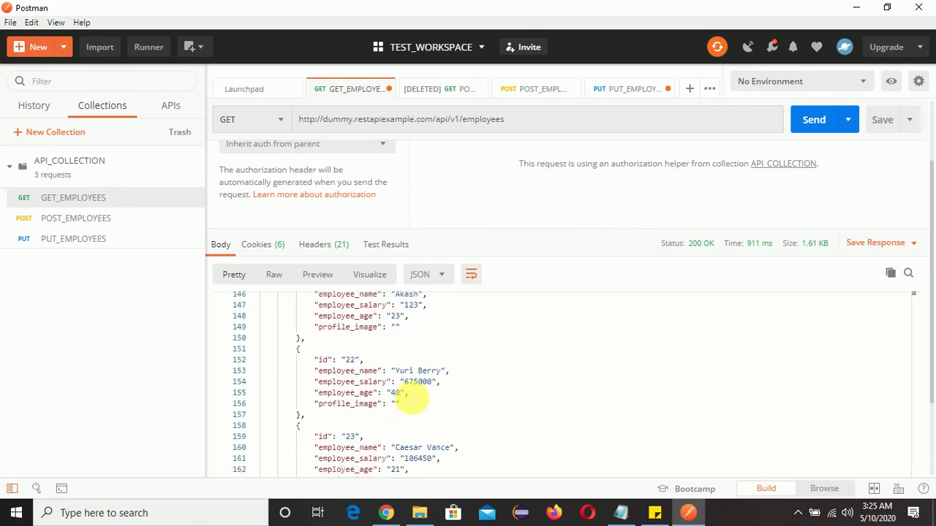
pyautogui.scroll(3, 408, 390)
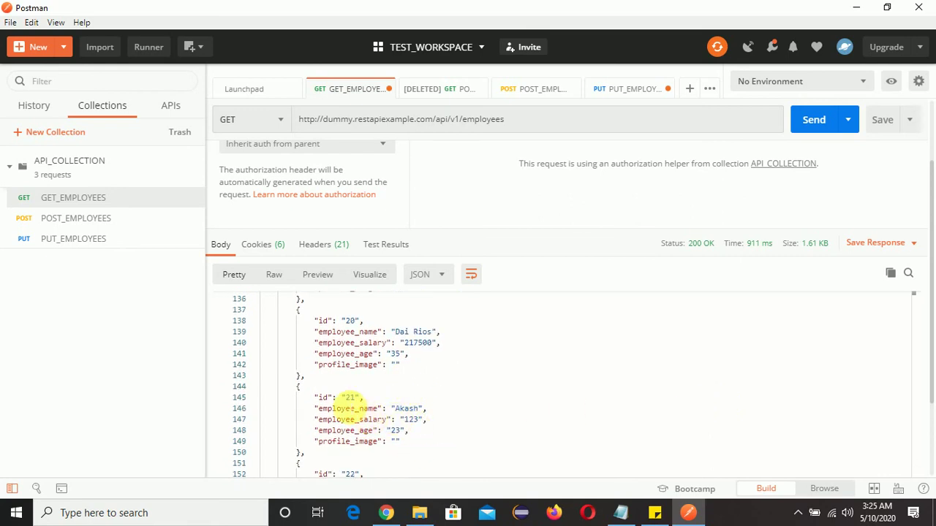
pyautogui.doubleClick(350, 397)
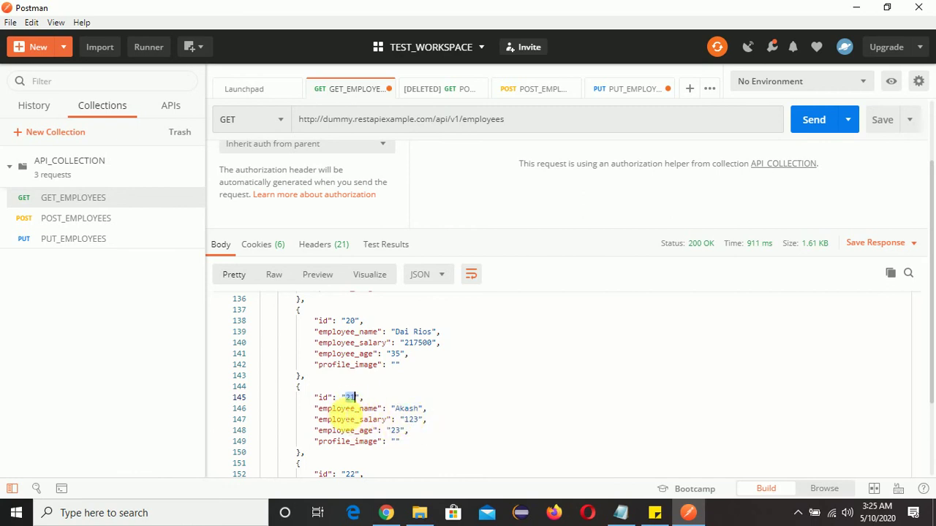
pyautogui.click(408, 411)
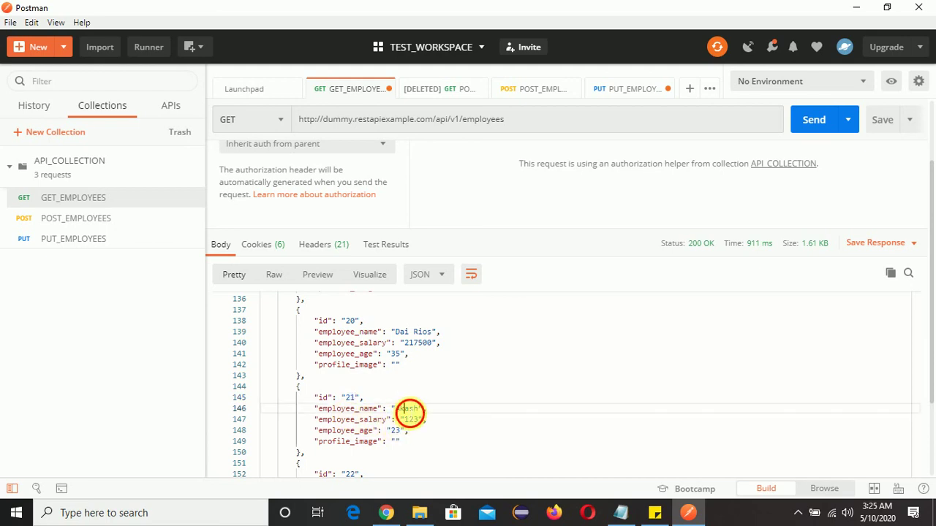